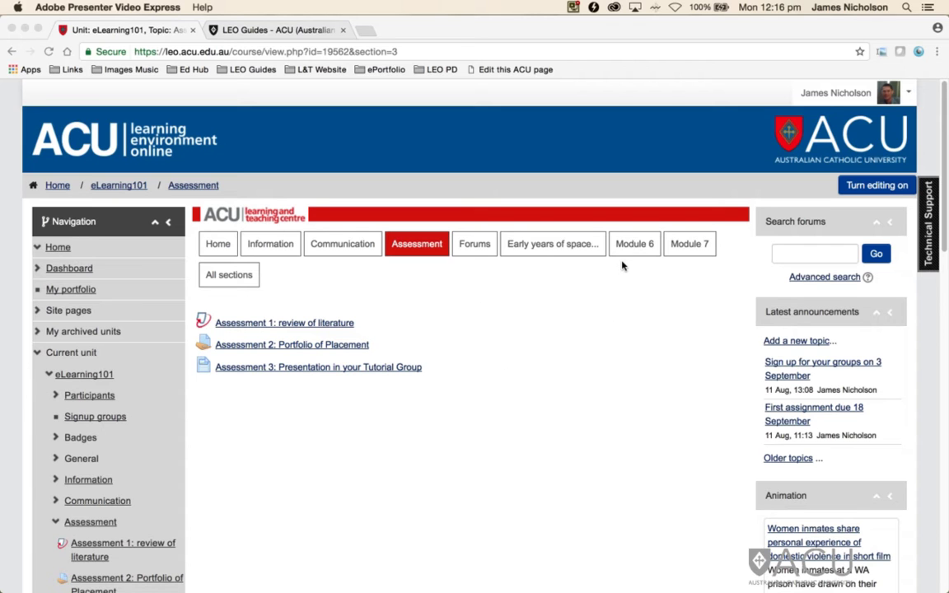
# Step: Turn on editing for the unit and add a new Assignment activity to the Assessment section
pyautogui.click(786, 167)
pyautogui.click(875, 183)
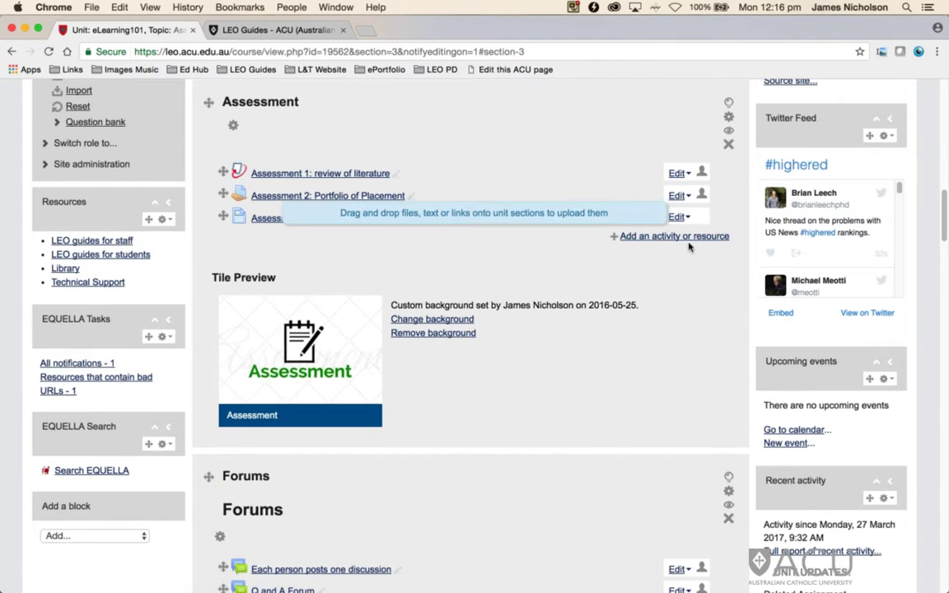
pyautogui.click(687, 236)
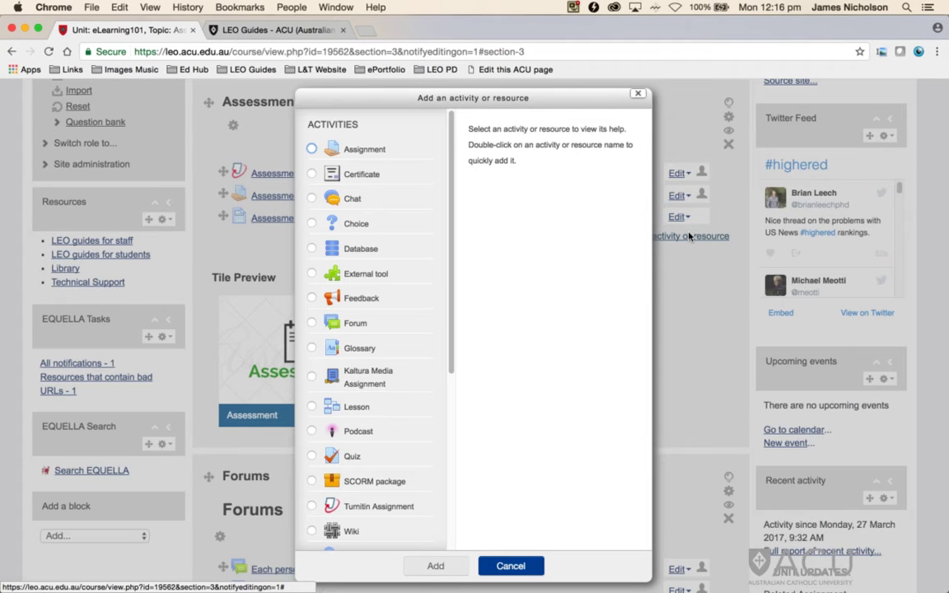
pyautogui.click(309, 148)
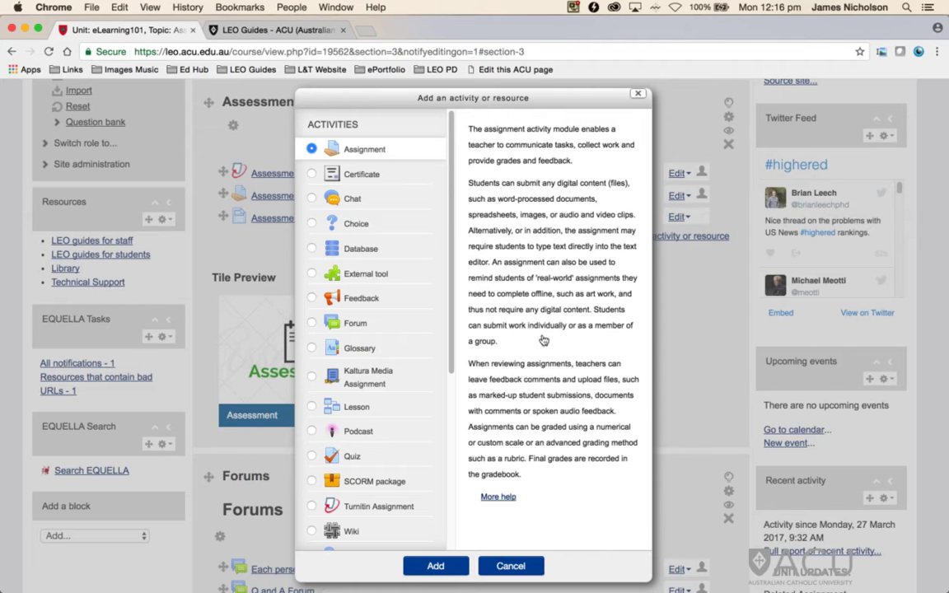
pyautogui.click(442, 565)
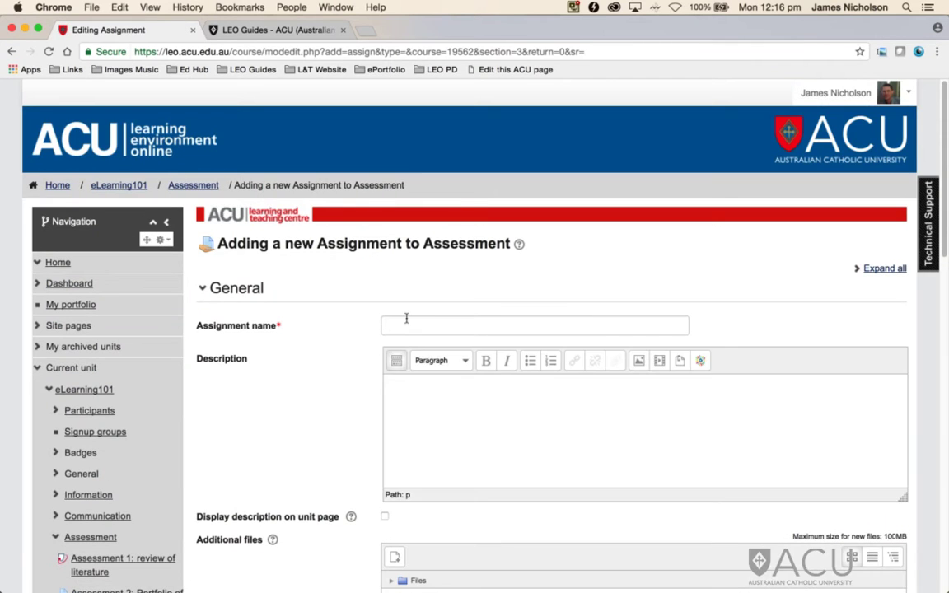
# Step: Name the assignment "Video Assignment"
pyautogui.click(406, 320)
pyautogui.write('Vid')
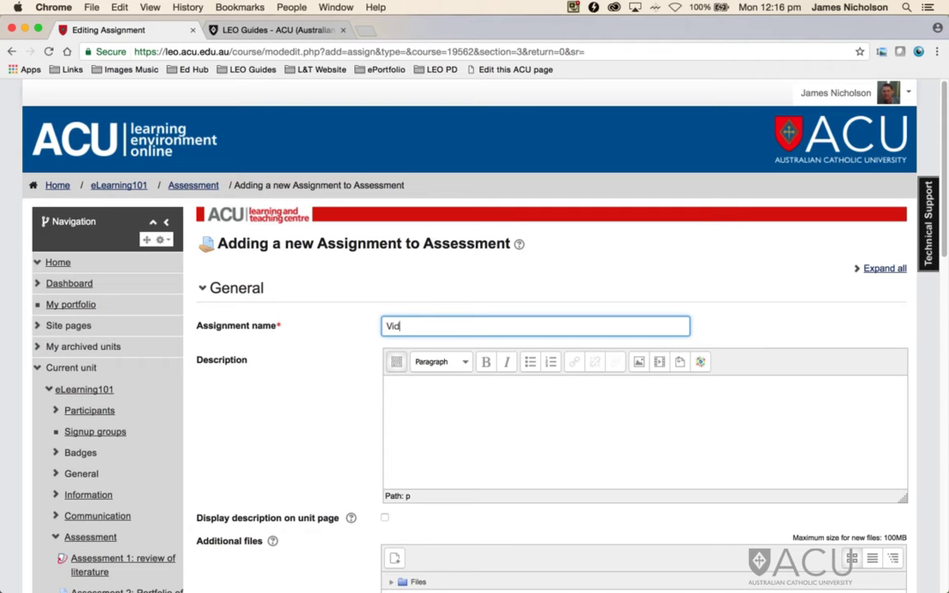
pyautogui.write('eo Assignment')
# Step: Write the description "Create a video of your work." followed by a paragraph reading "Click here for a guide on how to submit your video"
pyautogui.click(418, 380)
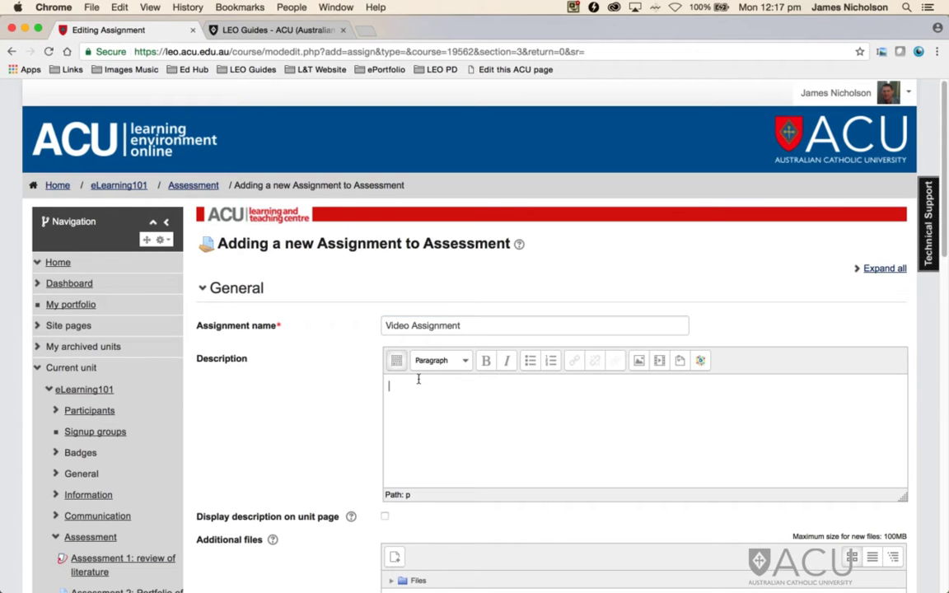
pyautogui.write('Create a video of your work.')
pyautogui.press('Return')
pyautogui.press('Return')
pyautogui.write('Click here for a guide ')
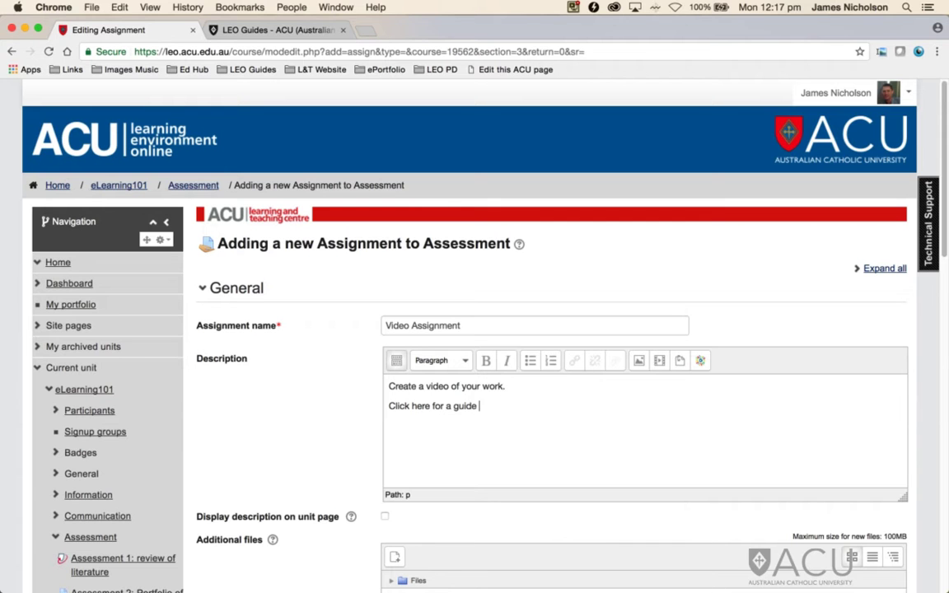
pyautogui.write('on how to submit your video')
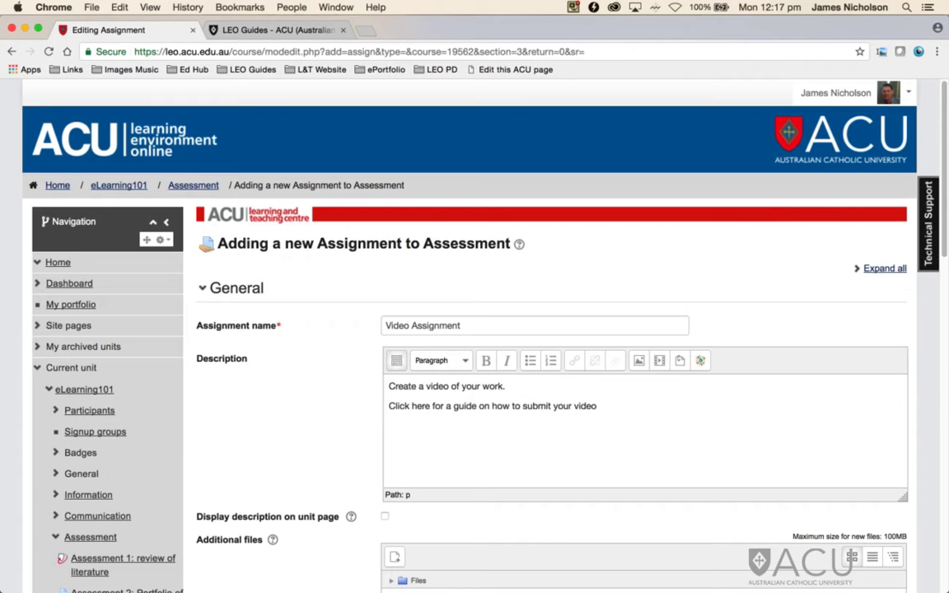
# Step: Switch to the LEO Guides page and open the student guide "How to submit a video assignment"
pyautogui.click(305, 29)
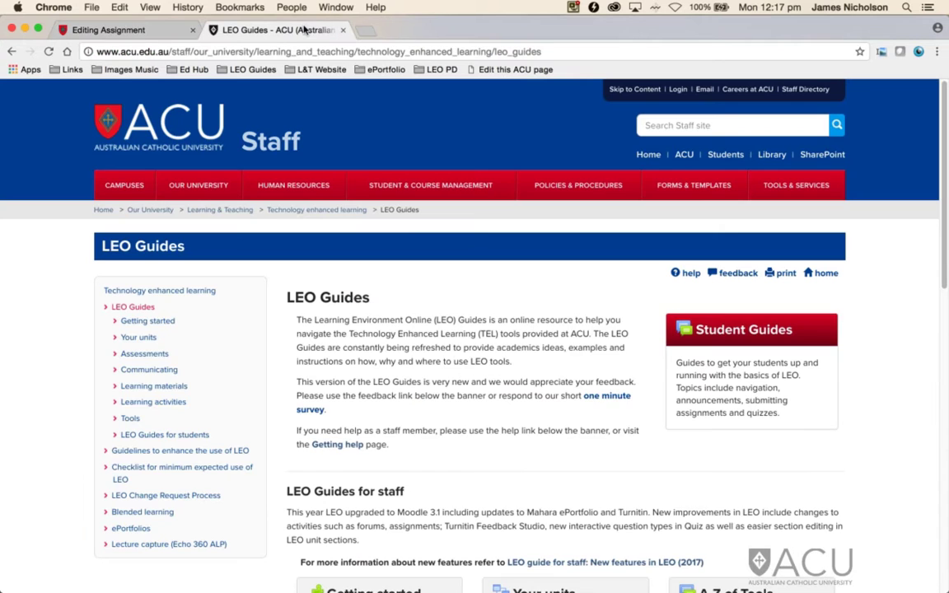
pyautogui.click(715, 328)
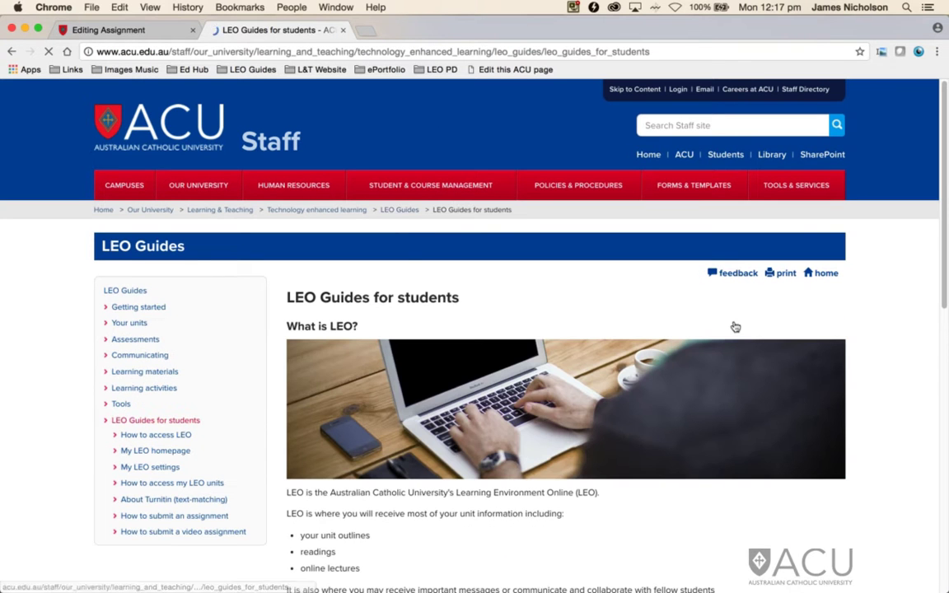
pyautogui.click(168, 530)
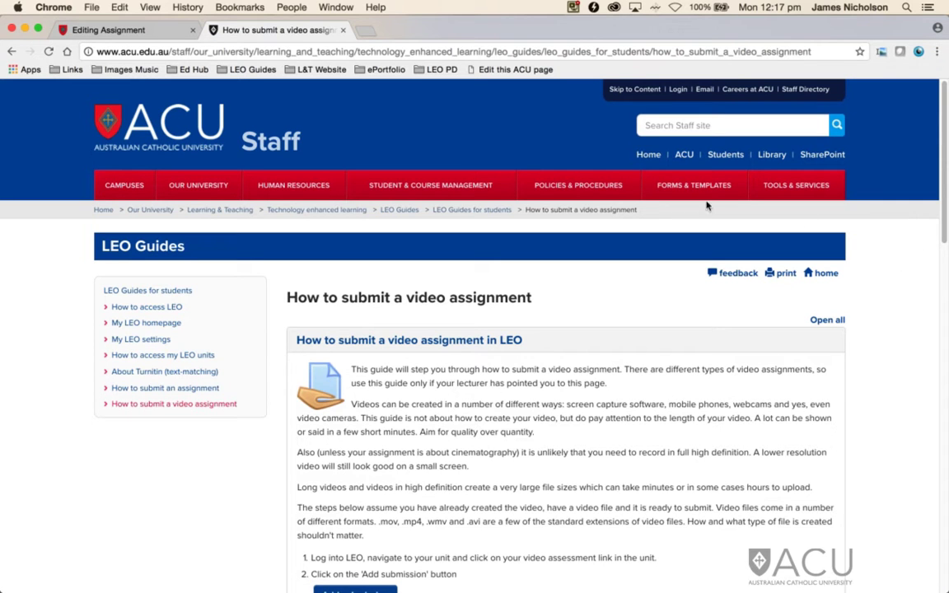
# Step: Copy the guide's short URL from the end of the page
pyautogui.click(659, 41)
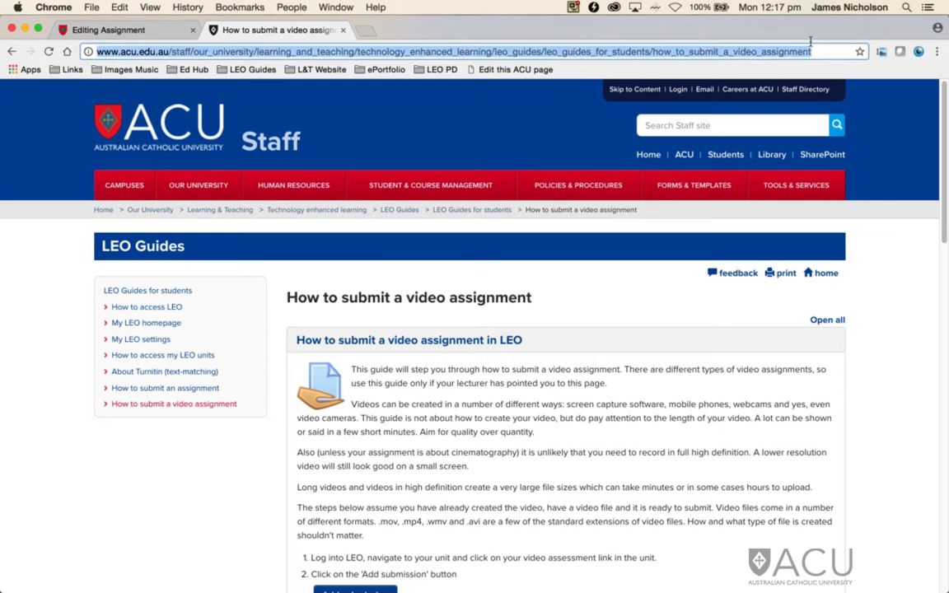
pyautogui.moveTo(944, 165); pyautogui.dragTo(944, 525)
pyautogui.moveTo(245, 390); pyautogui.dragTo(128, 388)
pyautogui.press('super+c')
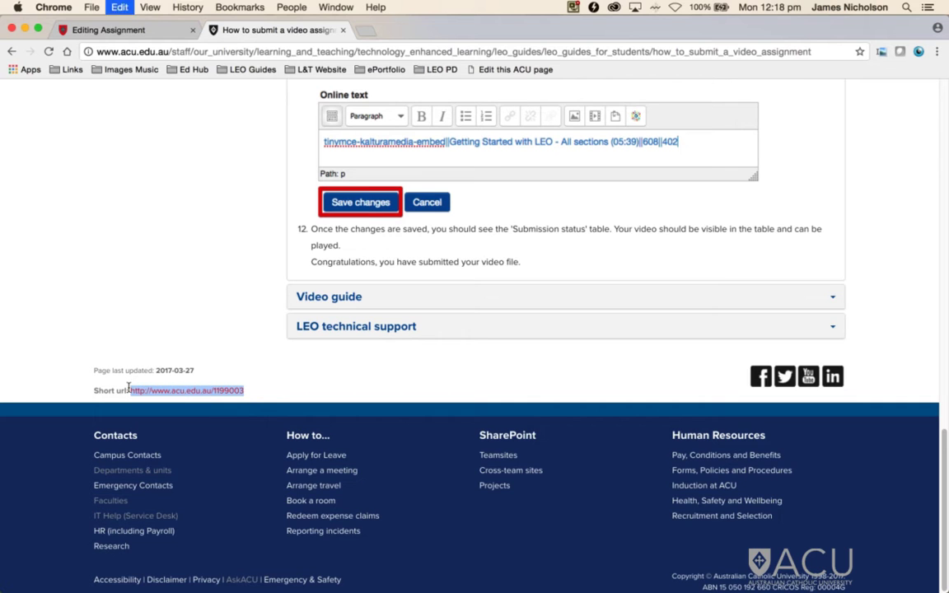
pyautogui.click(196, 237)
pyautogui.click(113, 30)
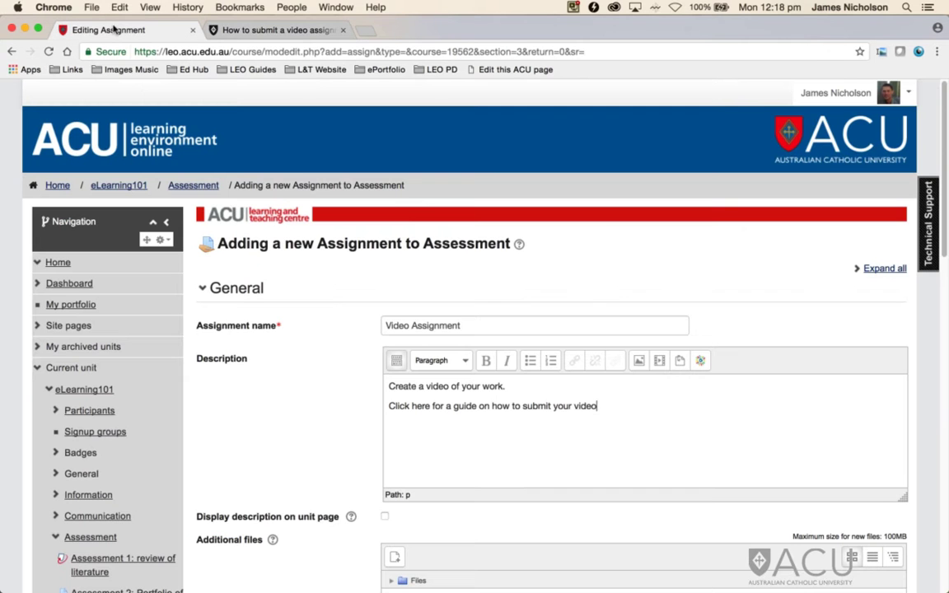
pyautogui.scroll(-1, 302, 432)
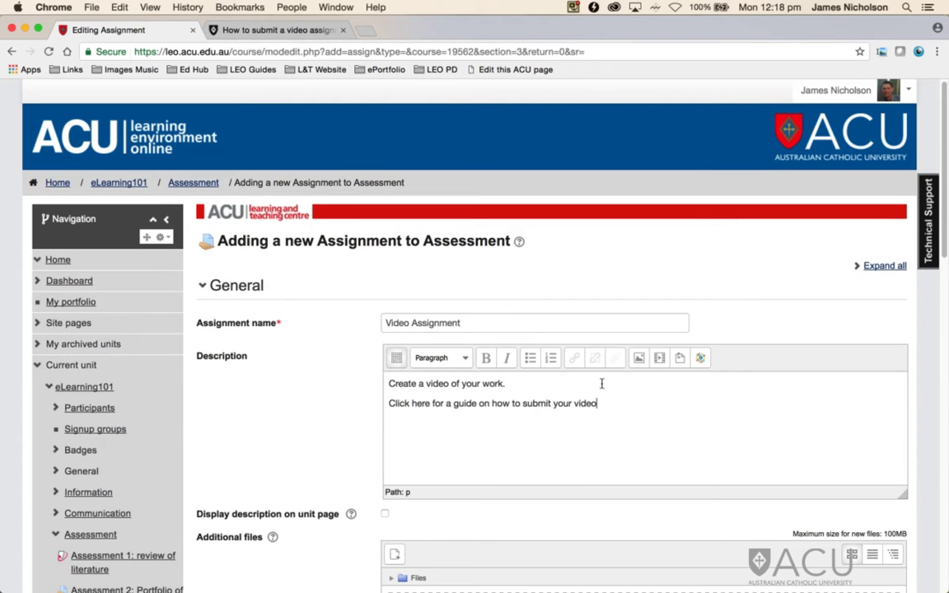
pyautogui.moveTo(598, 403); pyautogui.dragTo(384, 402)
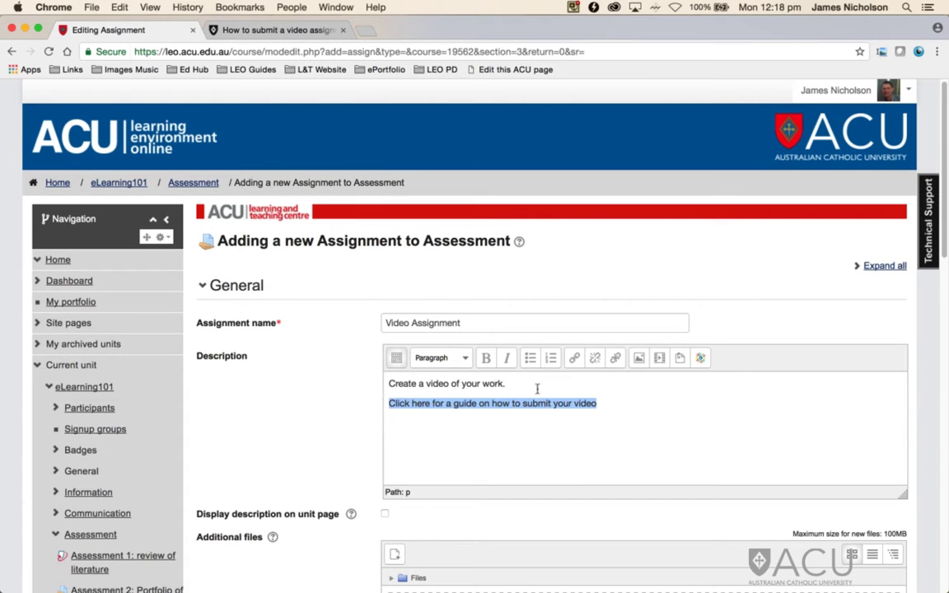
pyautogui.click(574, 358)
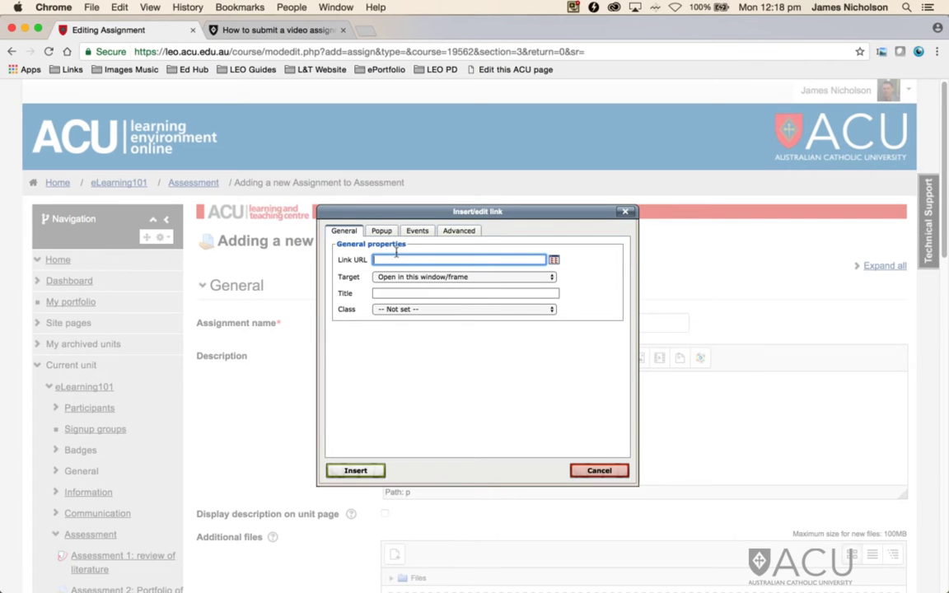
pyautogui.press('super+v')
pyautogui.click(416, 276)
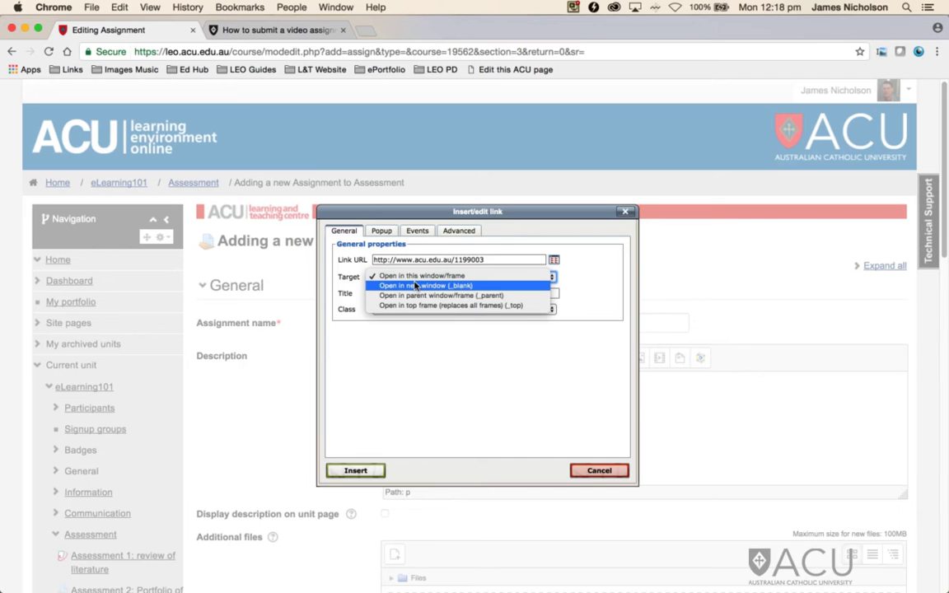
pyautogui.click(416, 285)
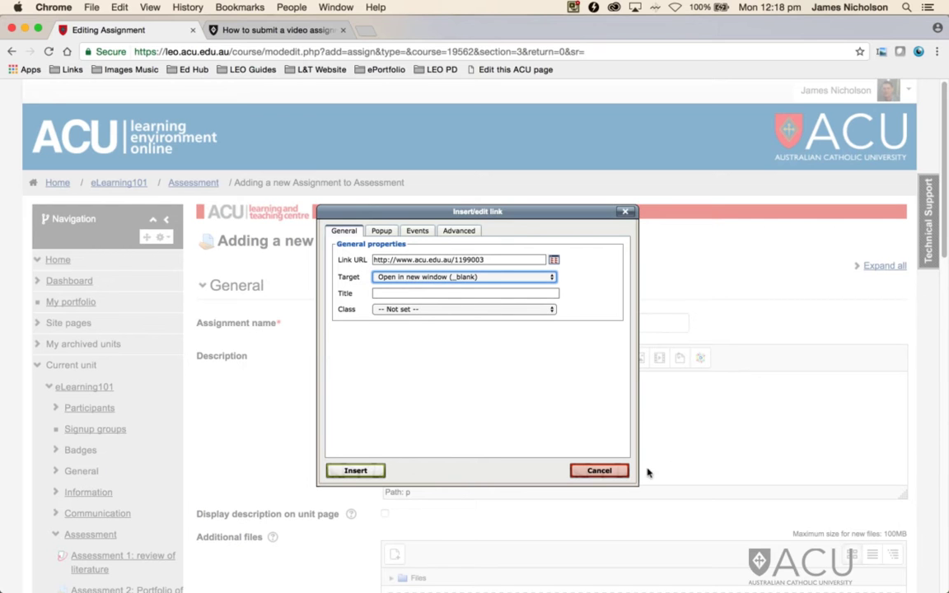
pyautogui.click(360, 470)
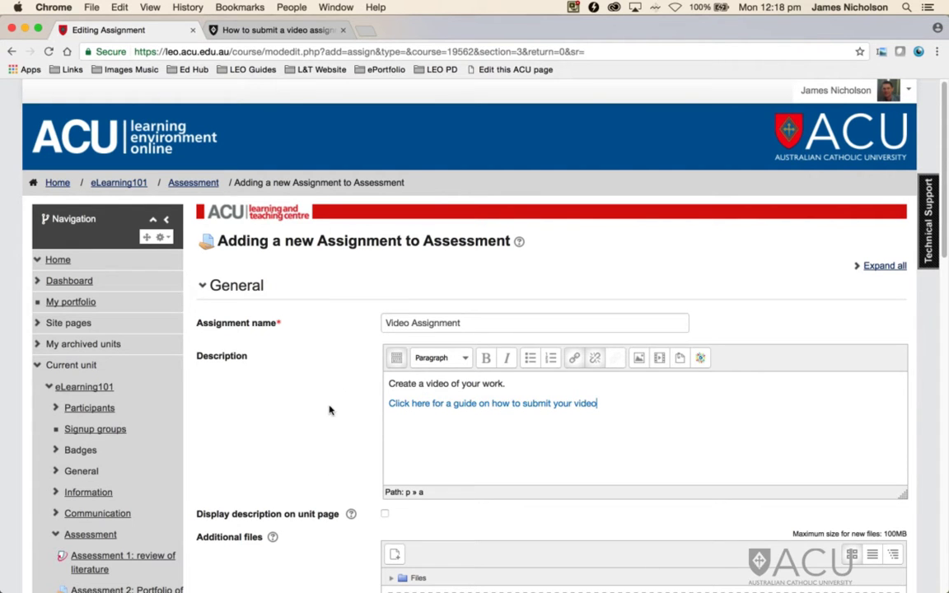
# Step: Set the assignment's submission types to accept Online text and disable File submissions
pyautogui.scroll(-5, 329, 409)
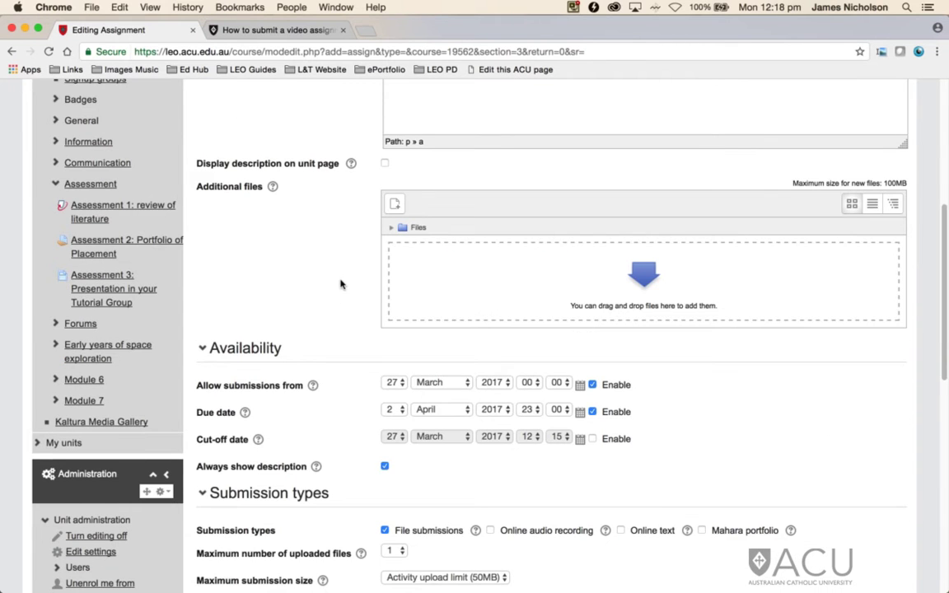
pyautogui.scroll(-1, 309, 259)
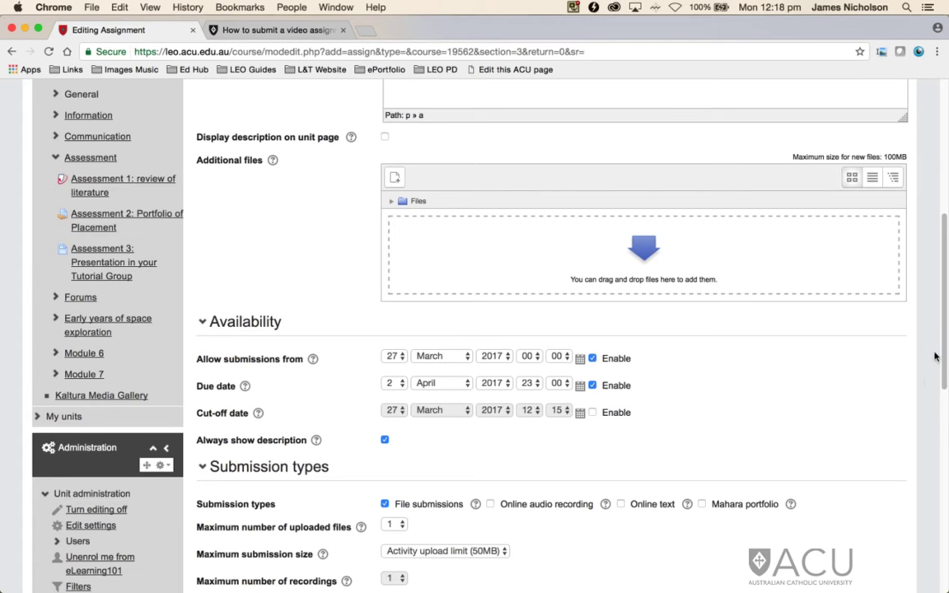
pyautogui.moveTo(939, 354); pyautogui.dragTo(937, 437)
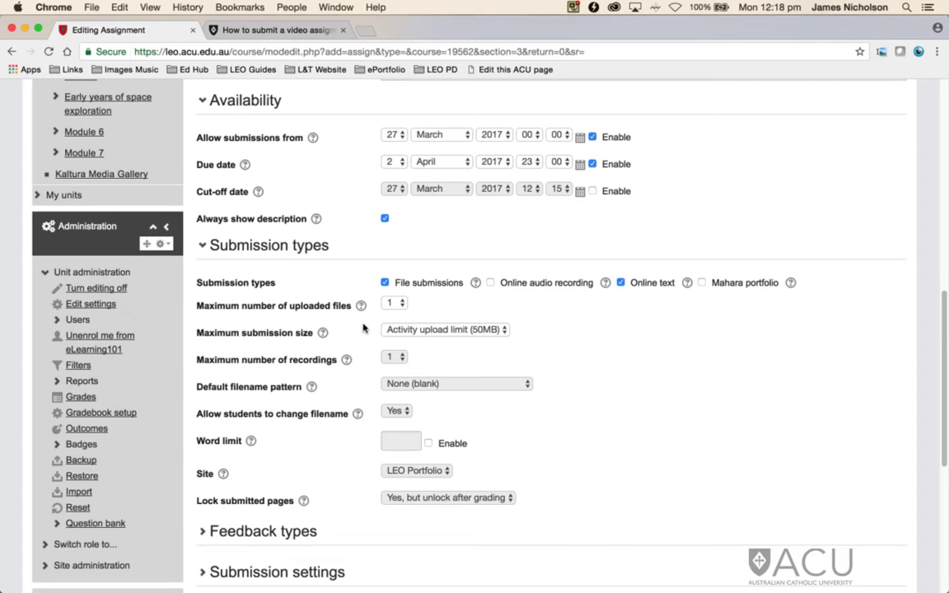
pyautogui.click(382, 282)
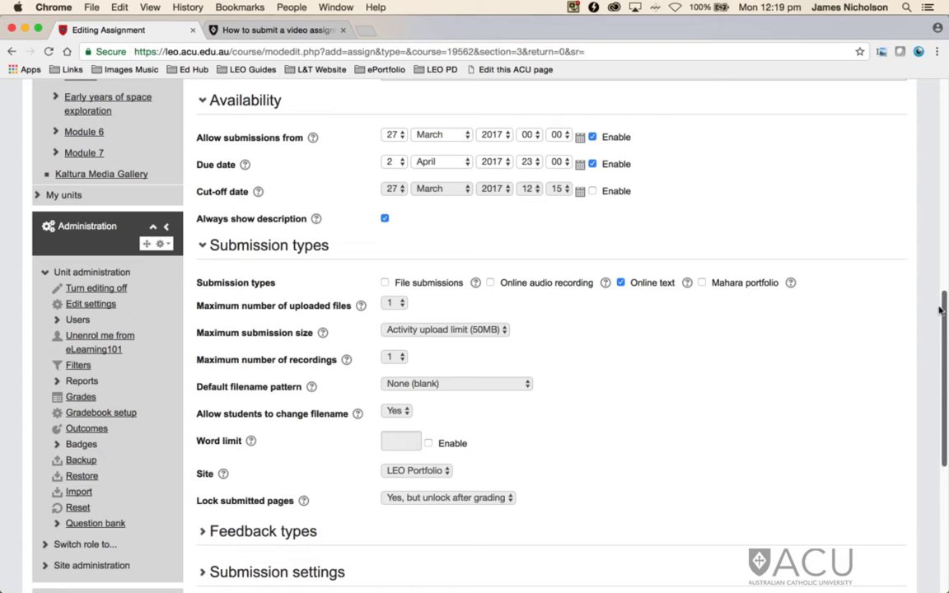
# Step: Set the assignment's maximum grade to 50 in the Grade settings
pyautogui.moveTo(946, 320); pyautogui.dragTo(943, 409)
pyautogui.click(199, 373)
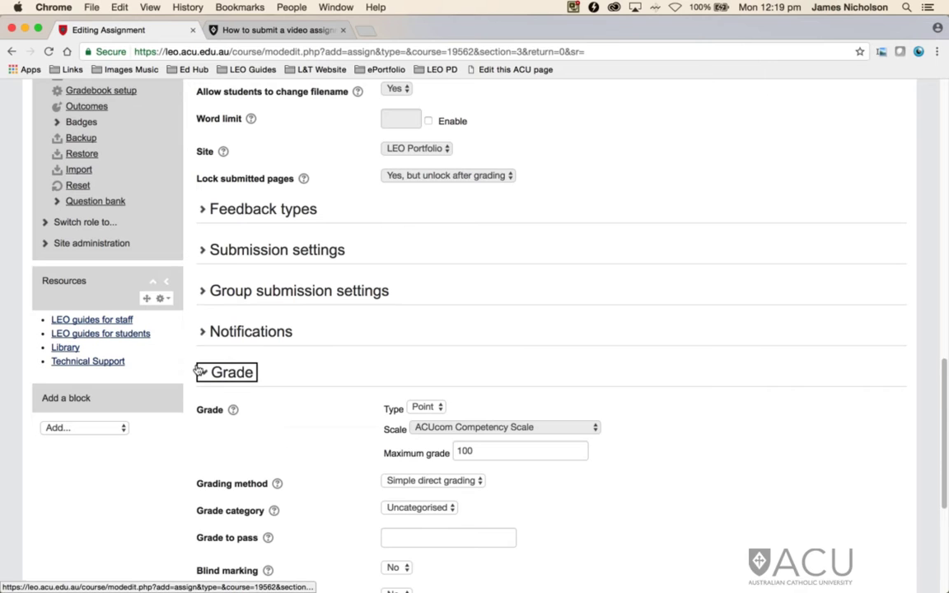
pyautogui.scroll(-1, 708, 351)
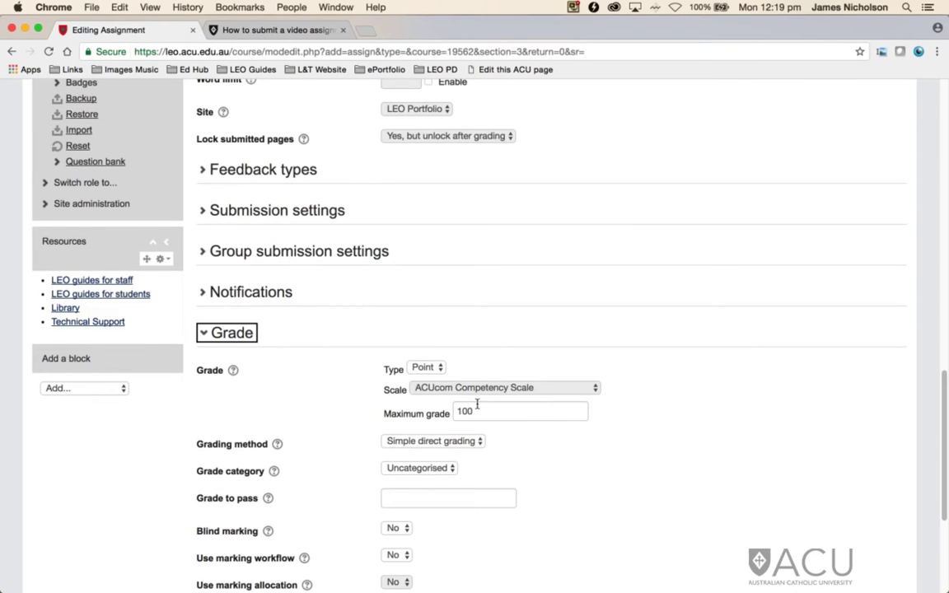
pyautogui.moveTo(477, 406); pyautogui.dragTo(457, 404)
pyautogui.write('50')
pyautogui.click(642, 381)
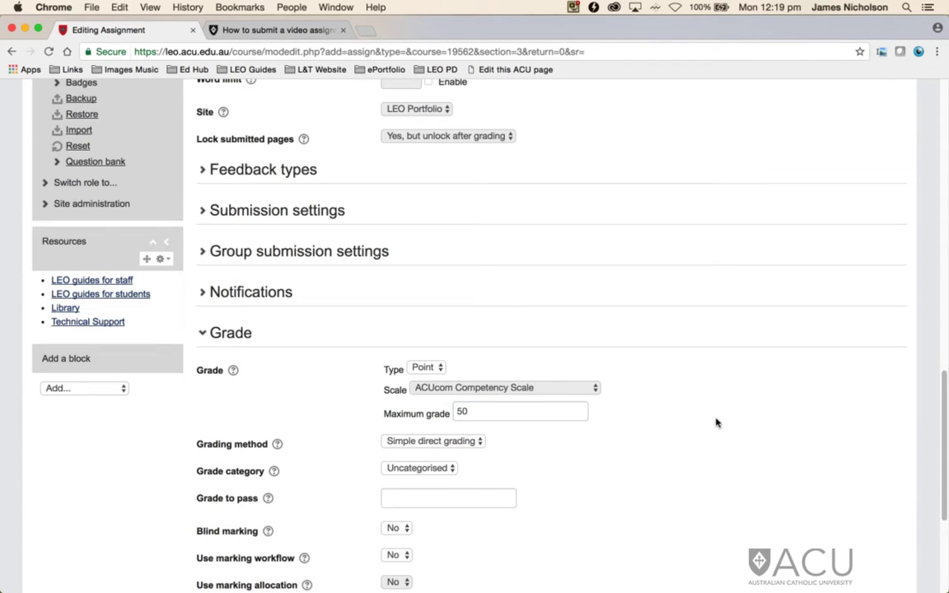
# Step: Save the new assignment and return to the unit
pyautogui.moveTo(942, 384); pyautogui.dragTo(931, 458)
pyautogui.scroll(-2, 930, 458)
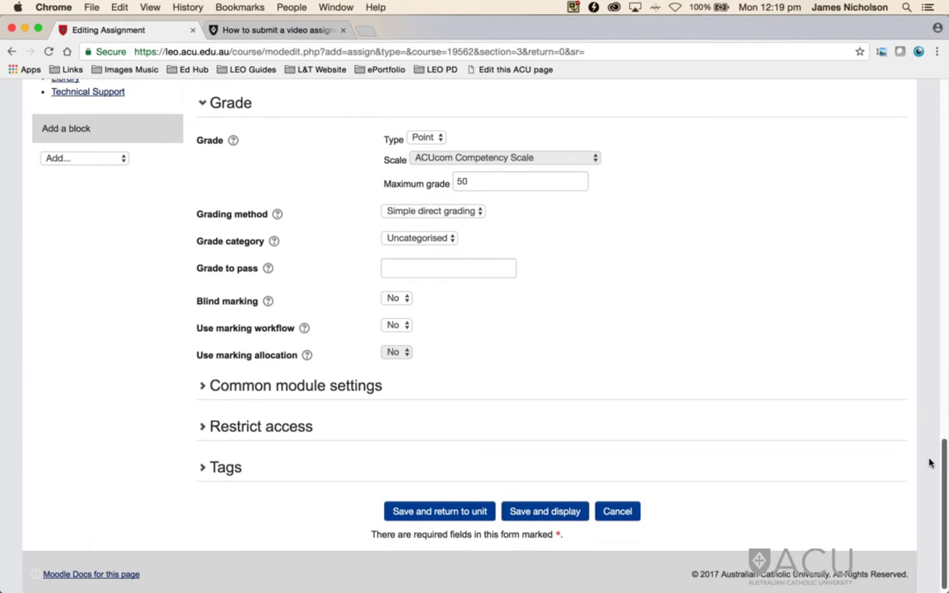
pyautogui.click(459, 506)
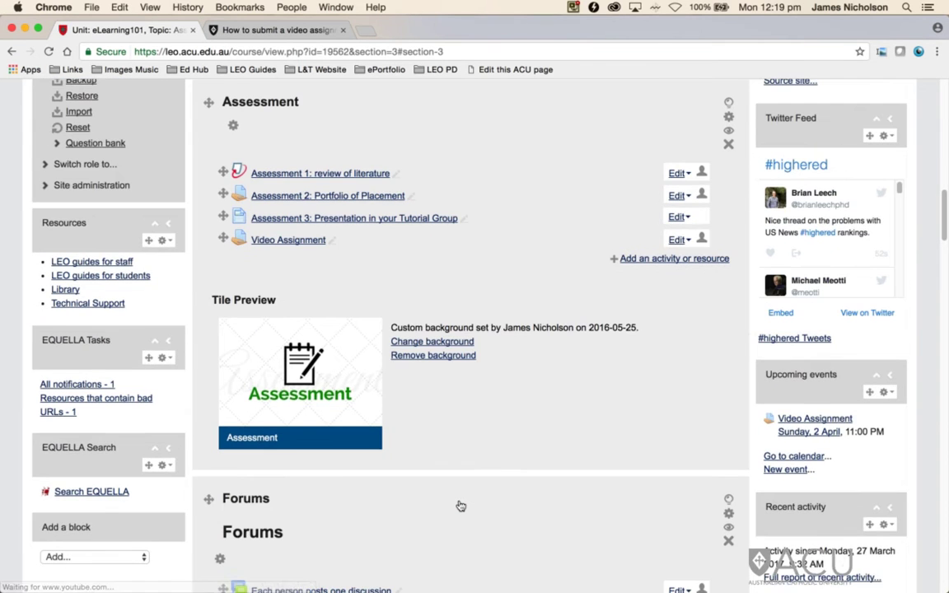
# Step: Open Video Assignment, check that its guide link opens the submission guide, and return to the assignment page
pyautogui.click(288, 241)
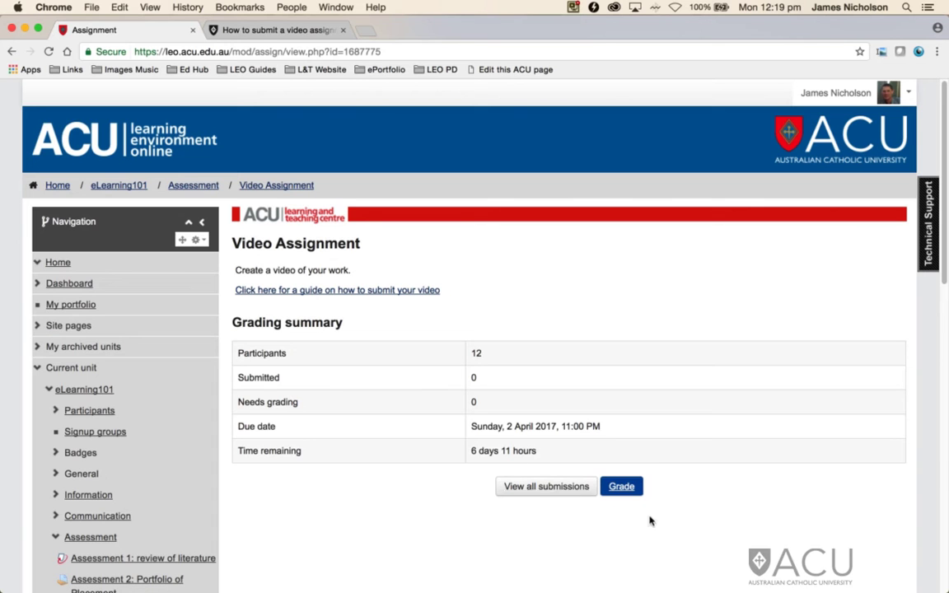
pyautogui.click(286, 289)
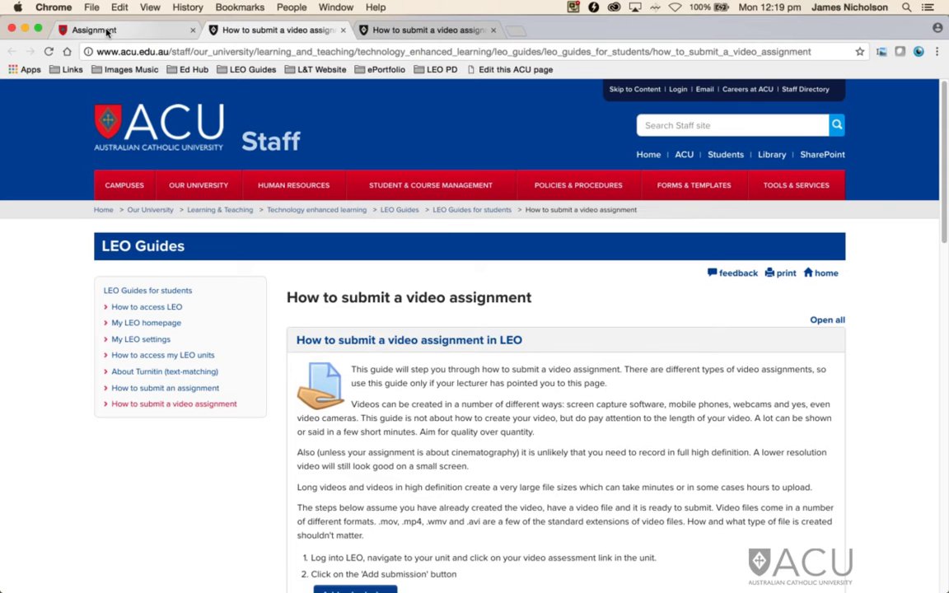
pyautogui.click(107, 31)
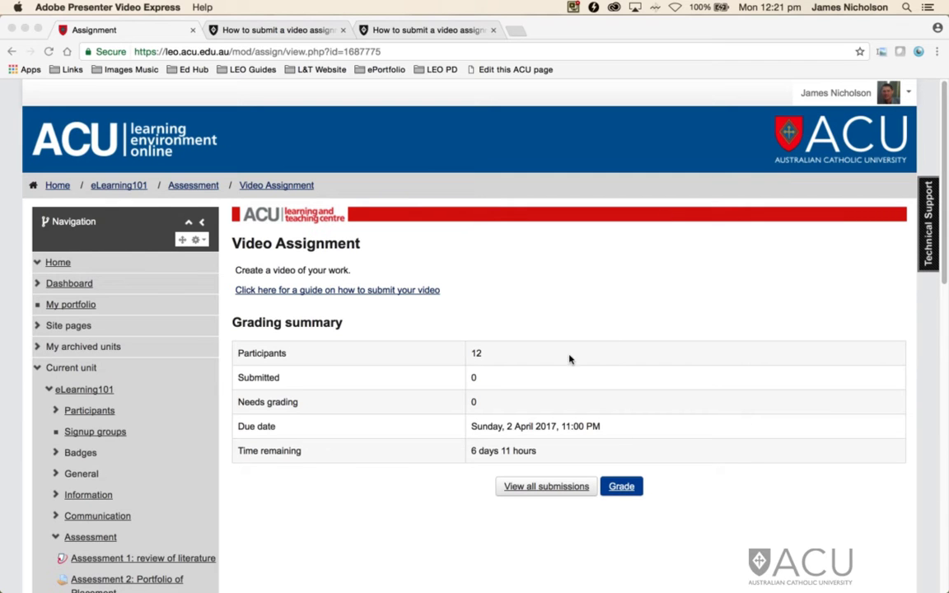
# Step: Open the Gradebook setup page for the eLearning101 unit
pyautogui.click(944, 166)
pyautogui.moveTo(944, 223); pyautogui.dragTo(934, 428)
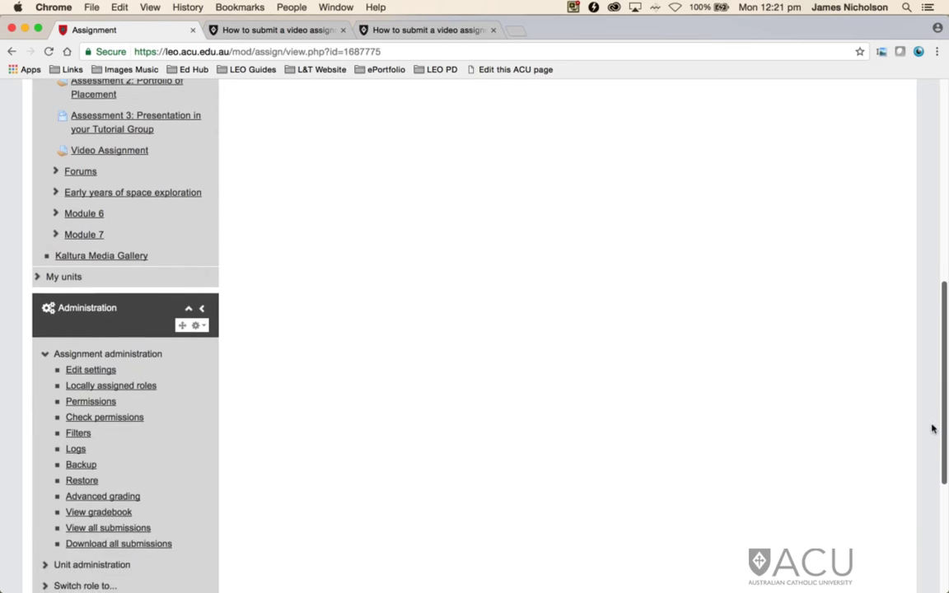
pyautogui.scroll(-4, 934, 445)
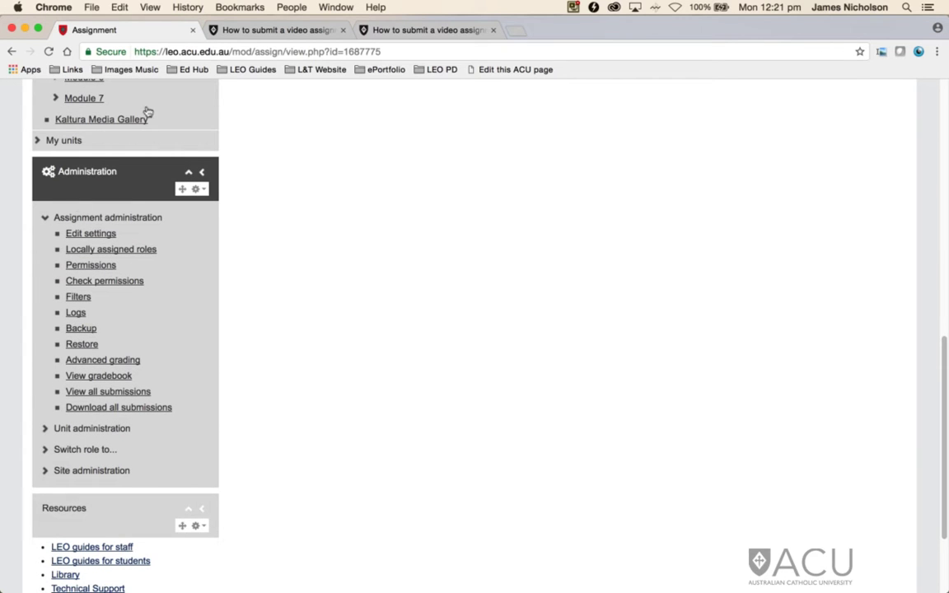
pyautogui.click(41, 428)
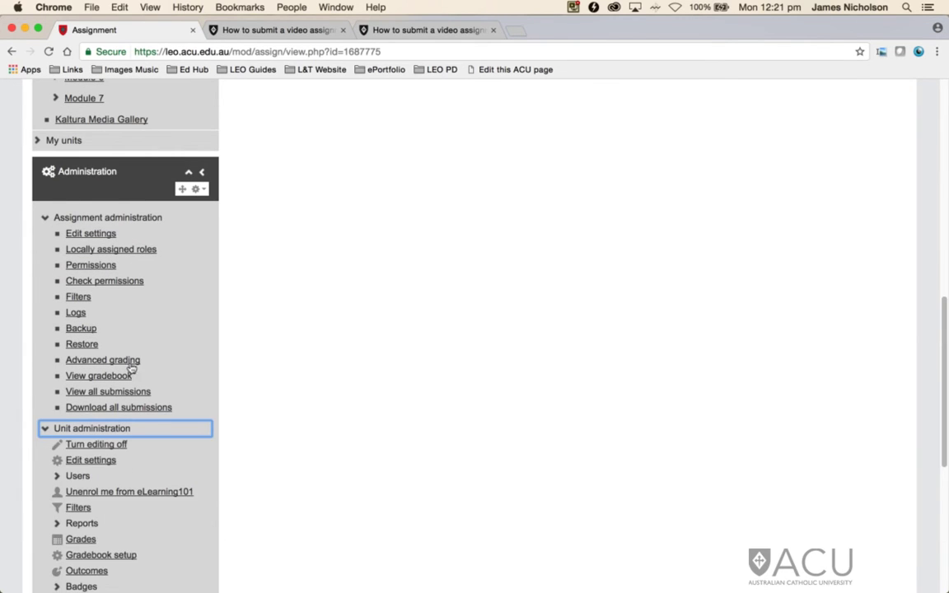
pyautogui.scroll(-4, 136, 368)
pyautogui.scroll(-1, 180, 275)
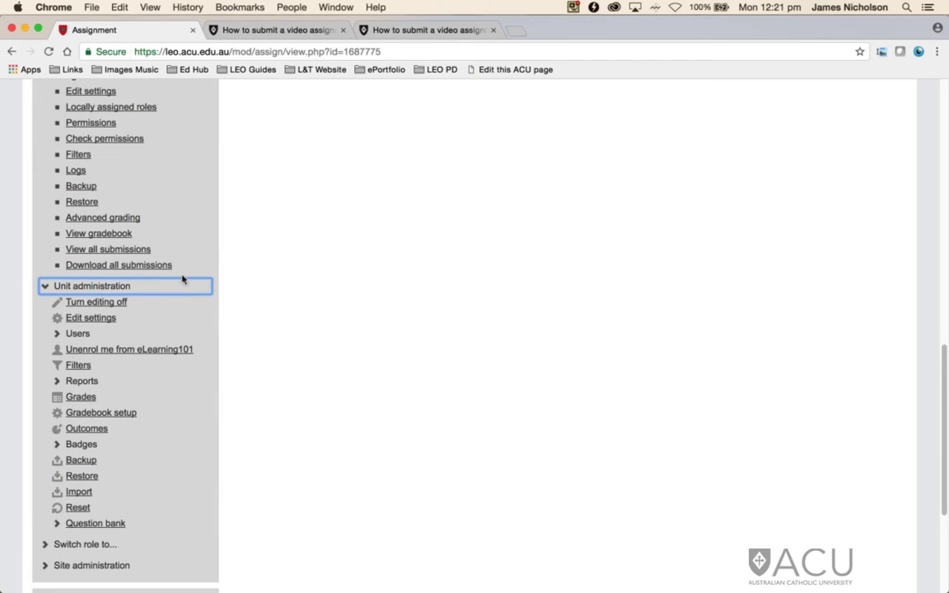
pyautogui.click(97, 413)
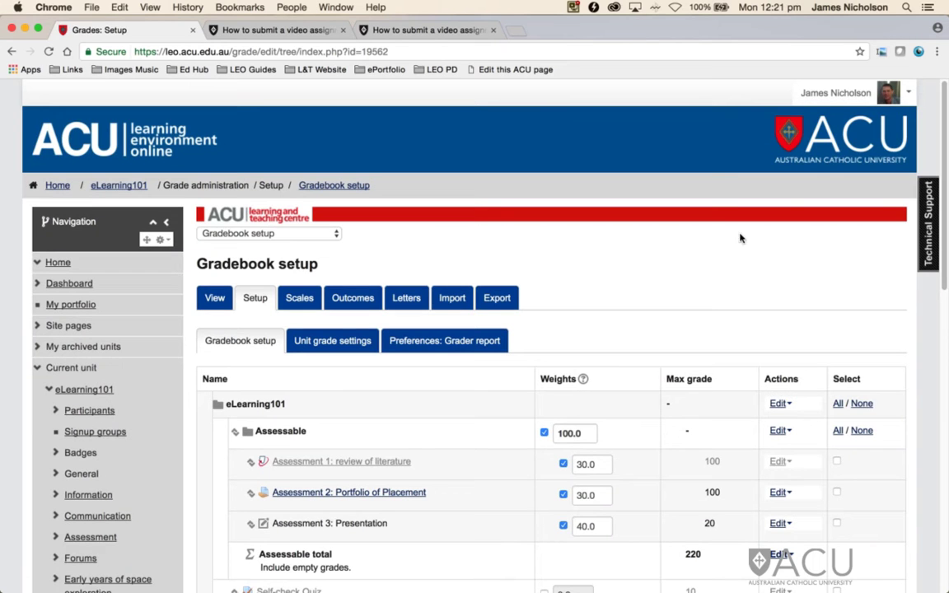
# Step: Open the grade item settings for Video Assignment and mark the item as Hidden
pyautogui.scroll(-5, 943, 188)
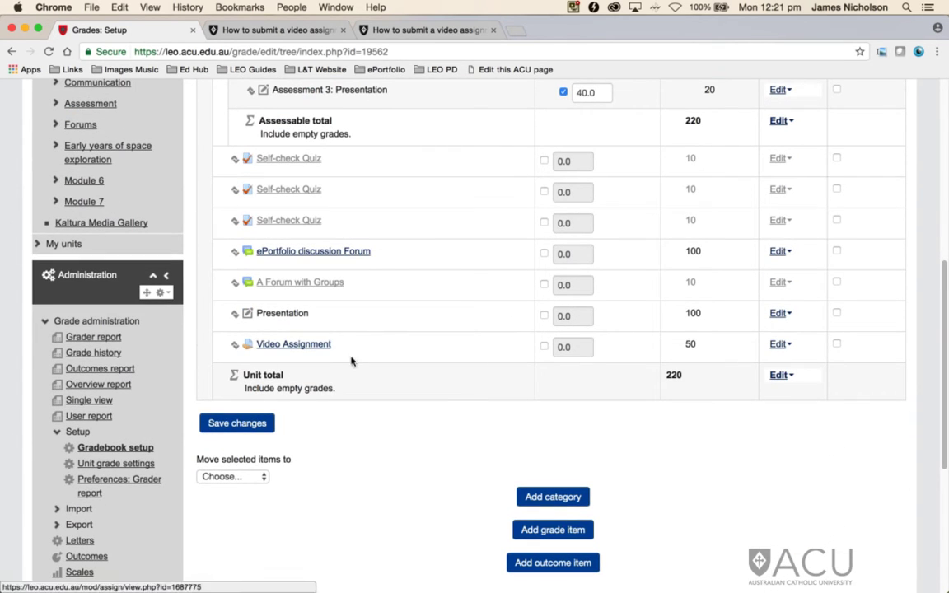
pyautogui.click(778, 345)
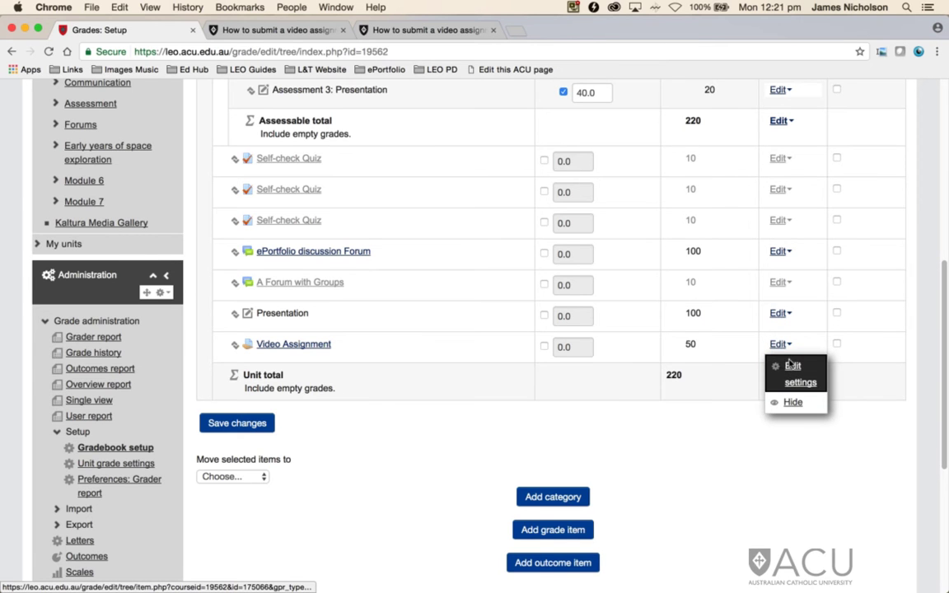
pyautogui.click(781, 366)
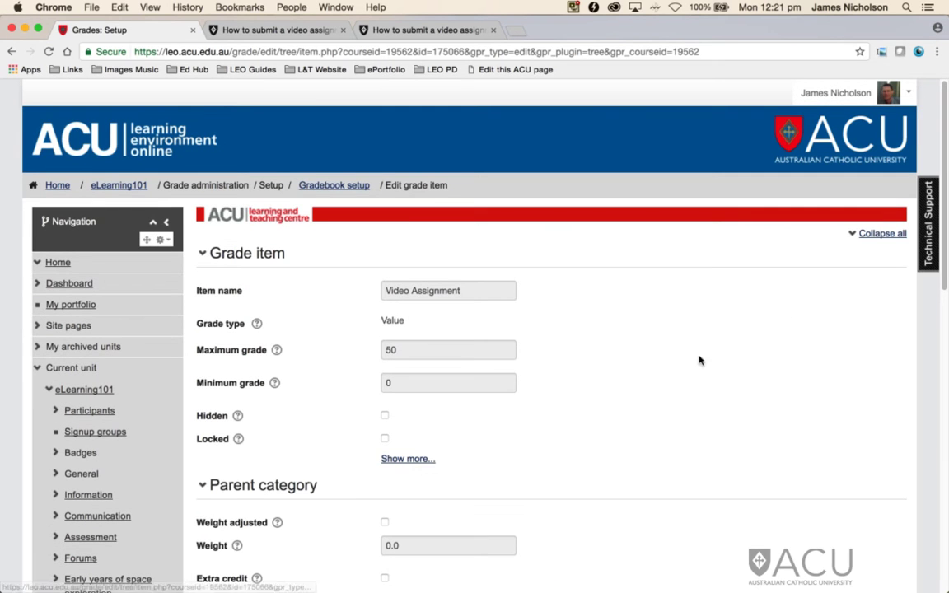
pyautogui.moveTo(942, 277); pyautogui.dragTo(939, 354)
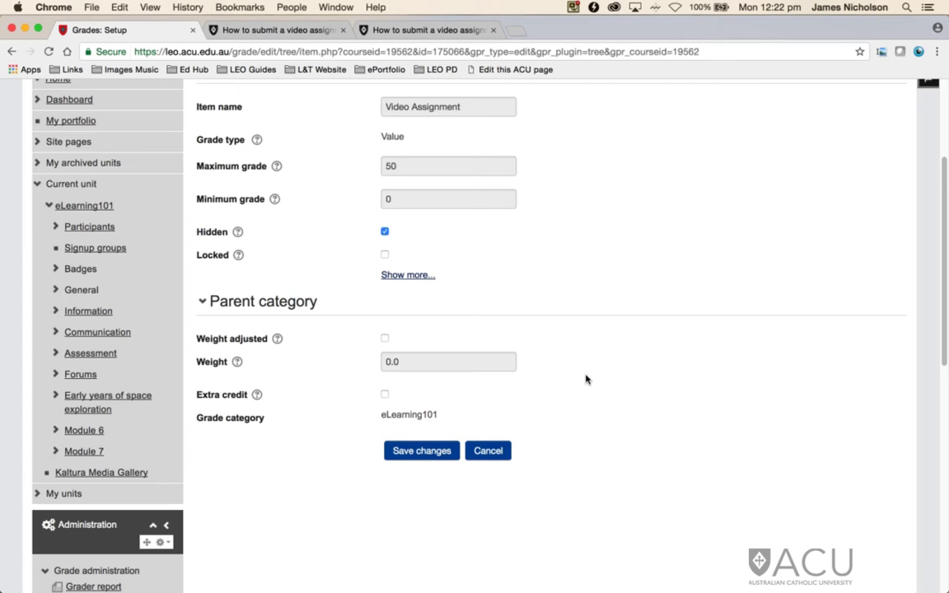
# Step: Show the additional grade item settings, enable Hidden until and set its date to 23 April
pyautogui.click(401, 274)
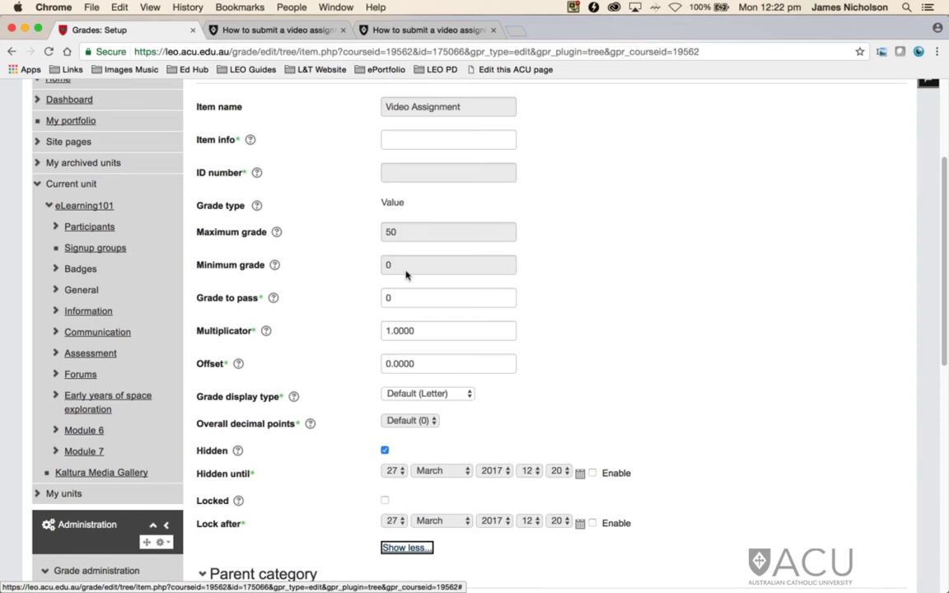
pyautogui.scroll(-5, 932, 289)
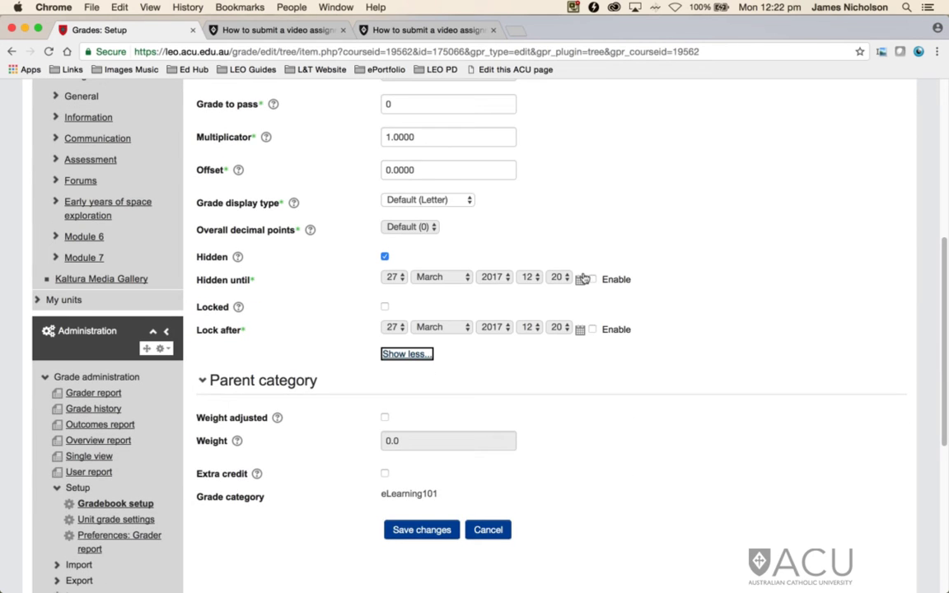
pyautogui.click(589, 280)
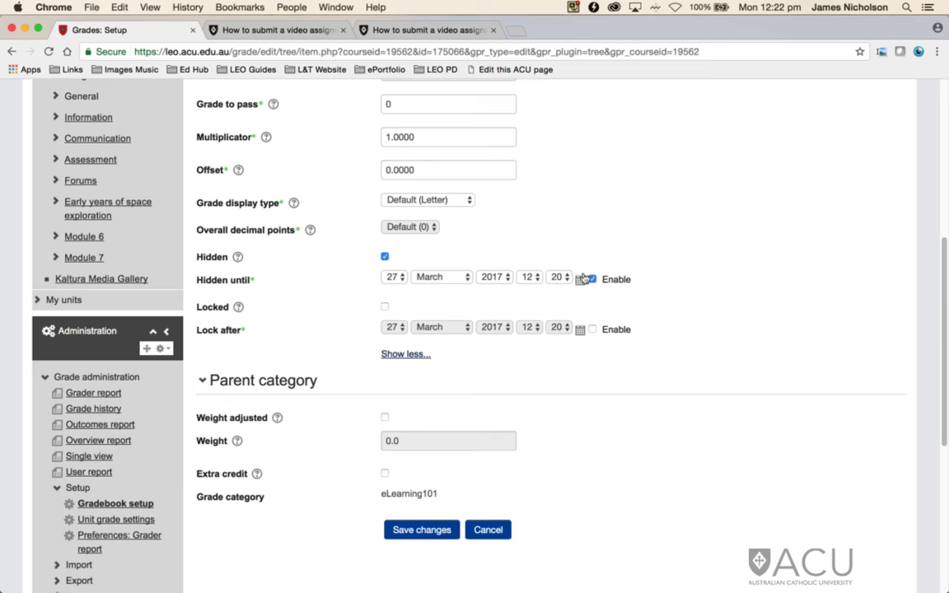
pyautogui.click(394, 277)
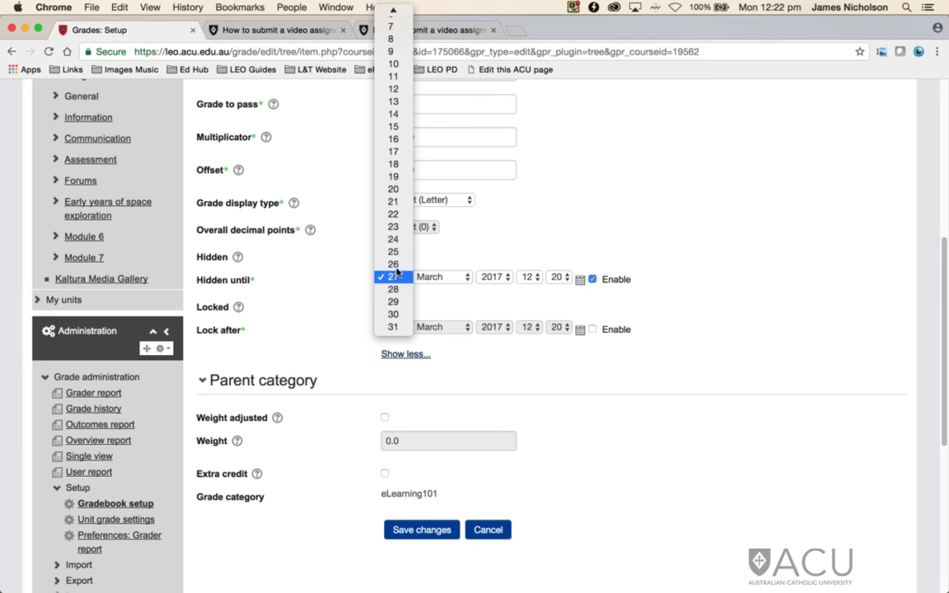
pyautogui.click(393, 226)
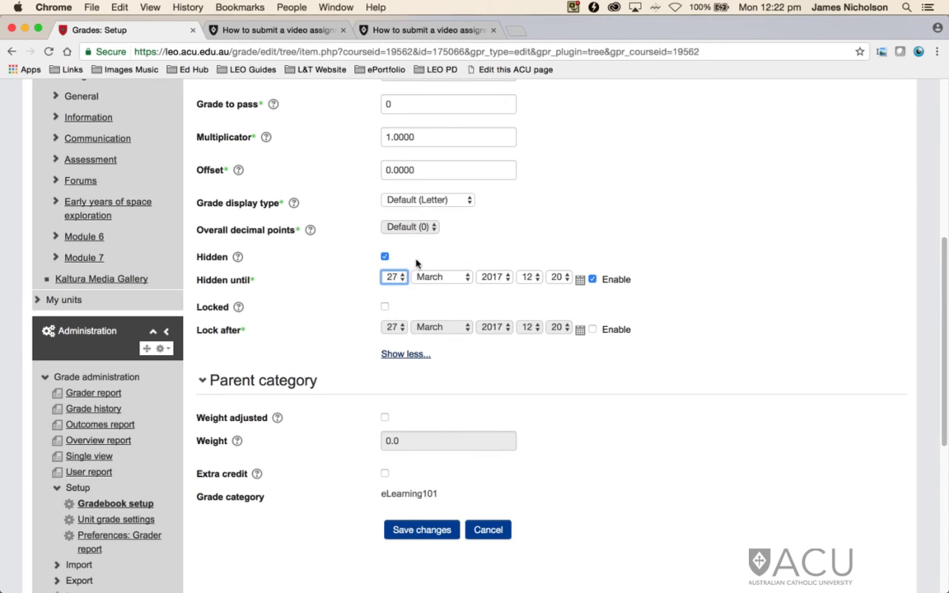
pyautogui.click(426, 276)
pyautogui.click(432, 289)
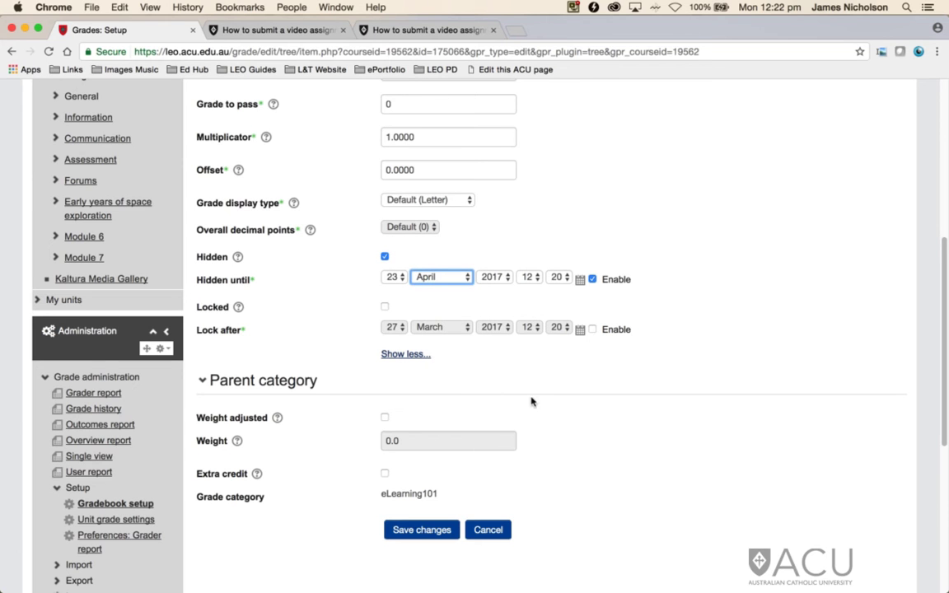
# Step: Set the Hidden until time to 00:05
pyautogui.click(528, 277)
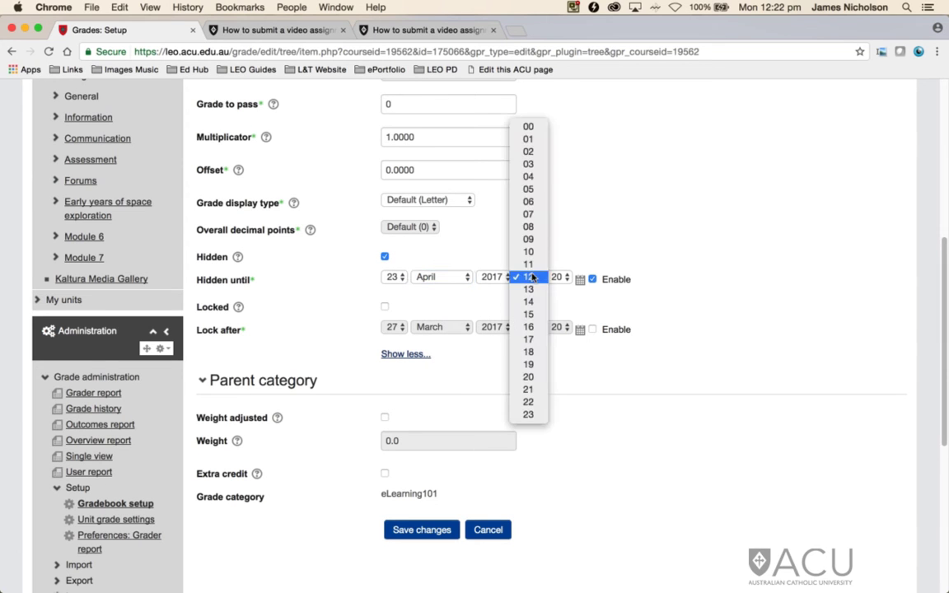
pyautogui.click(521, 125)
pyautogui.click(558, 278)
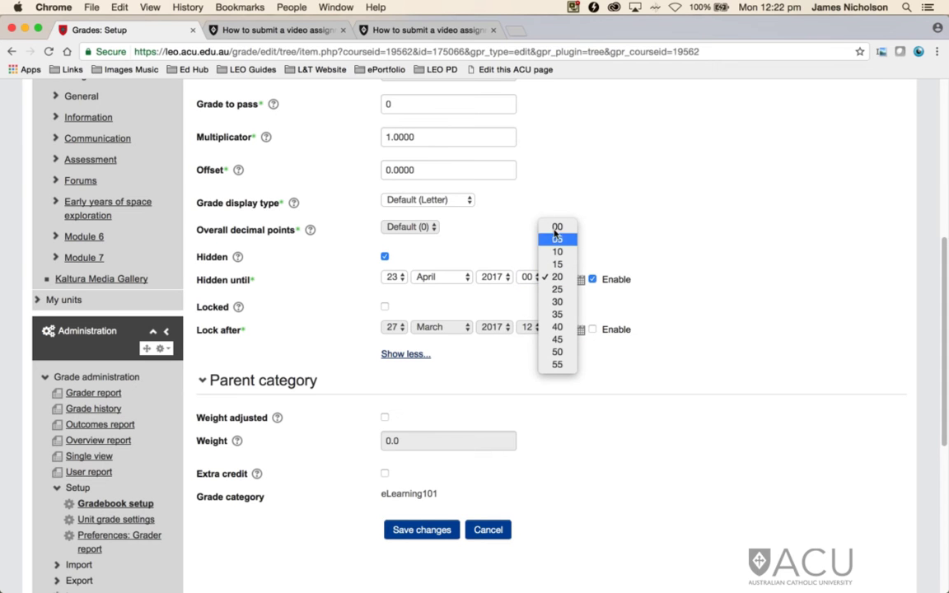
pyautogui.click(556, 238)
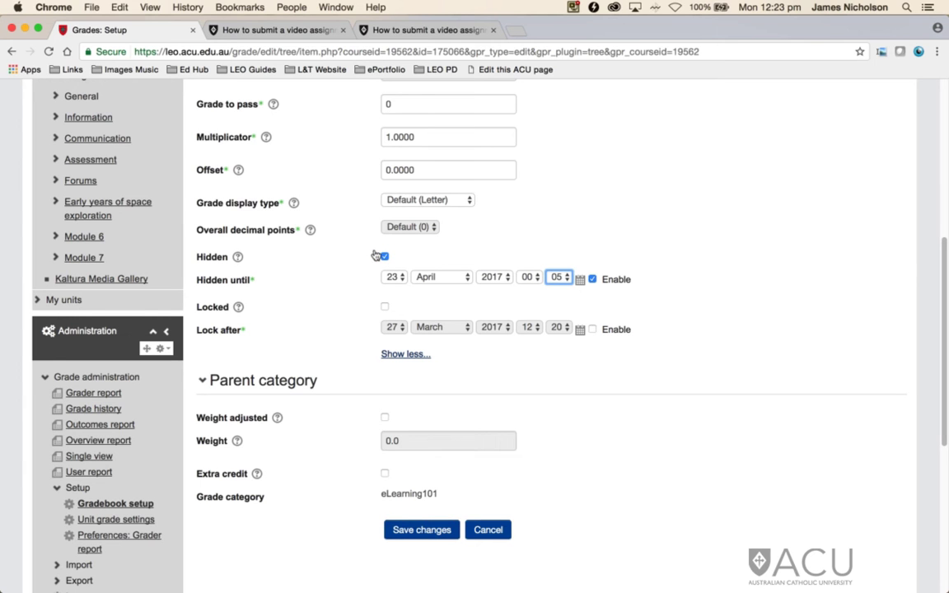
# Step: Save the grade item changes and check the Video Assignment entry in the gradebook list
pyautogui.click(420, 531)
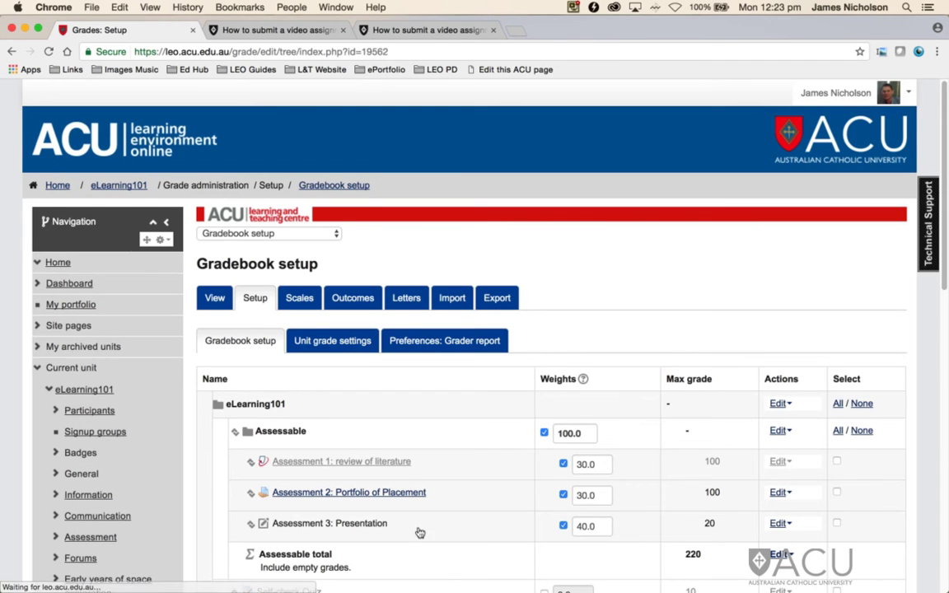
pyautogui.scroll(-10, 508, 449)
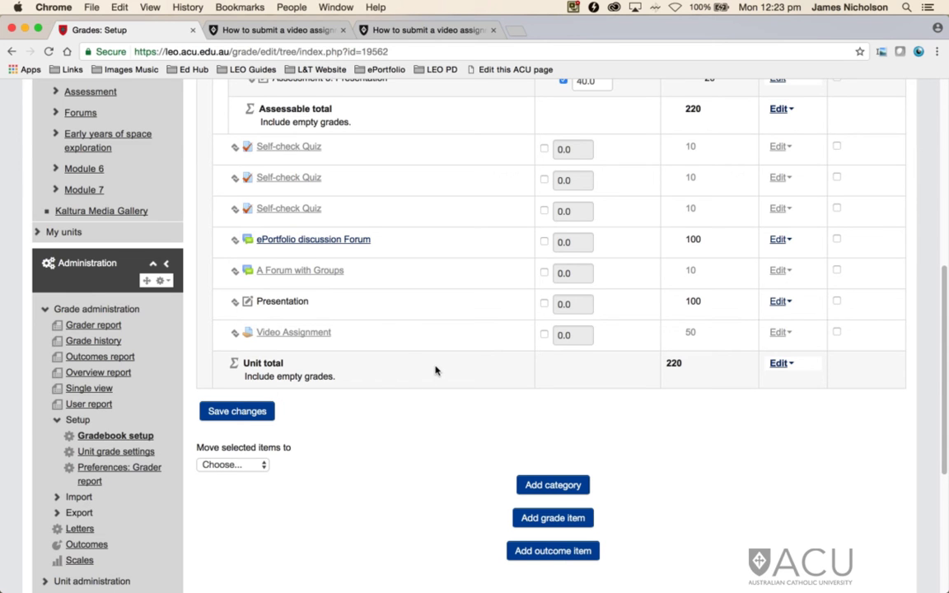
pyautogui.scroll(10, 436, 371)
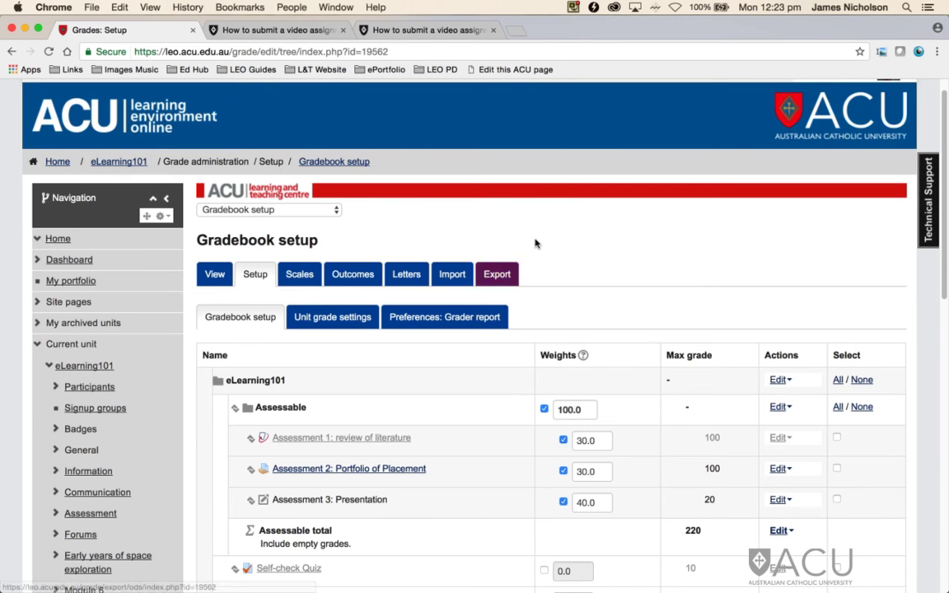